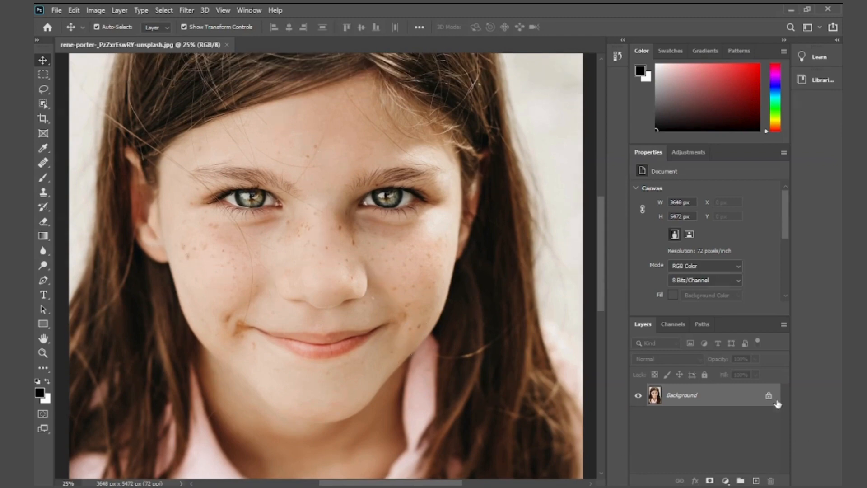
# Step: Duplicate the Background layer and rename the copy girl
pyautogui.moveTo(374, 304); pyautogui.dragTo(395, 337)
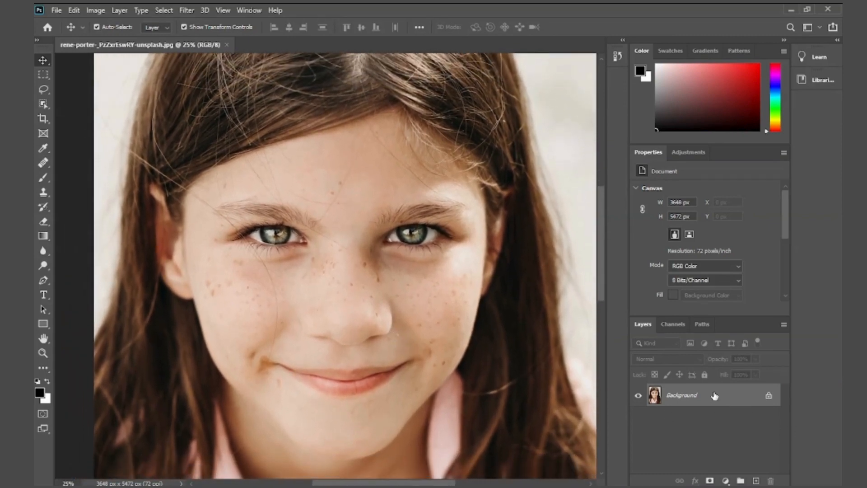
pyautogui.moveTo(718, 397); pyautogui.dragTo(755, 480)
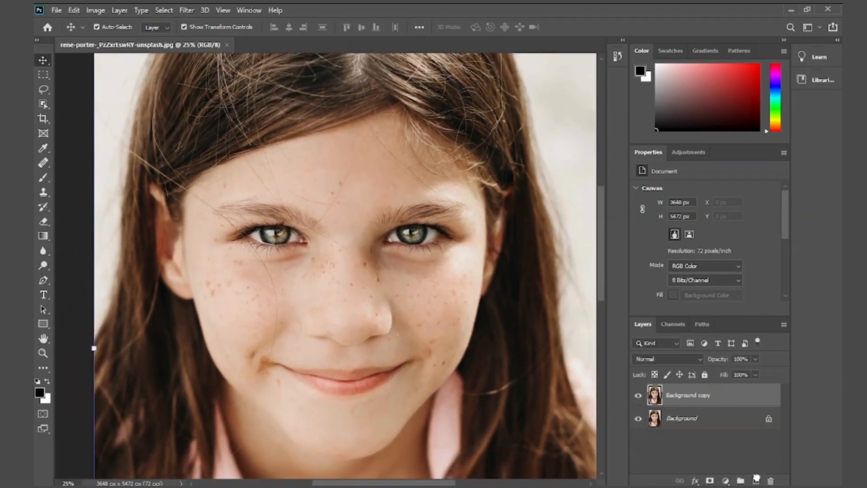
pyautogui.doubleClick(684, 395)
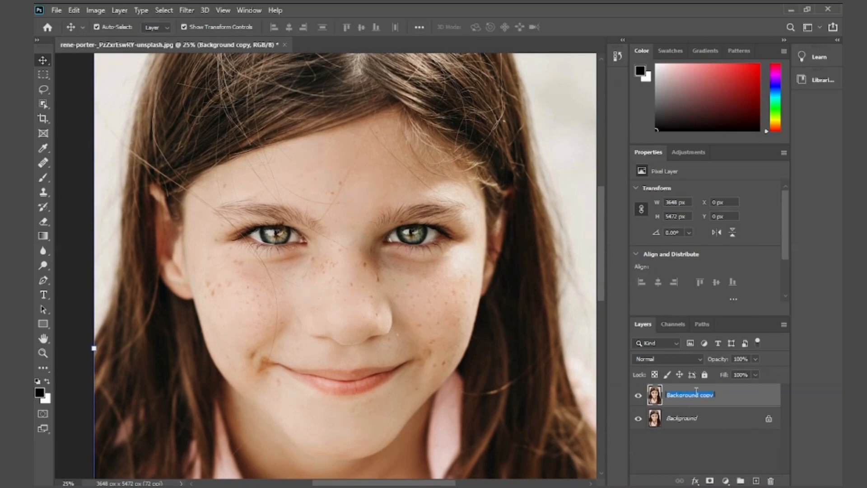
pyautogui.press('BackSpace')
pyautogui.press('Return')
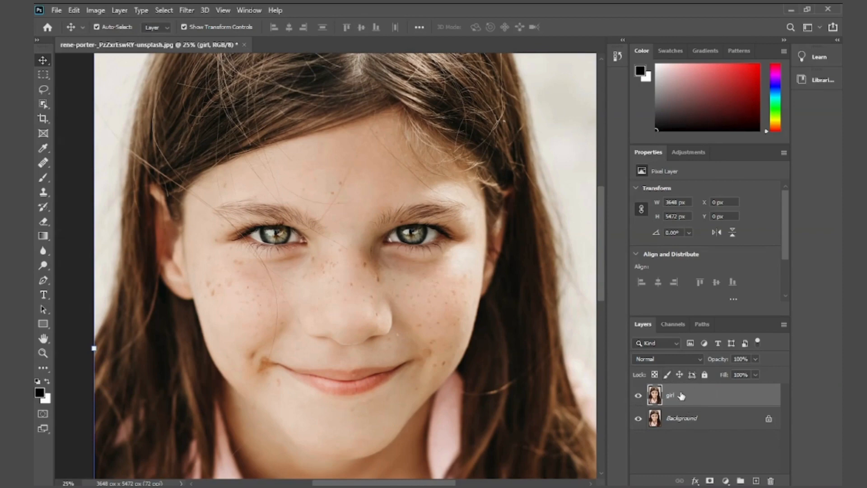
# Step: Use the Healing Brush with sampled clean skin to remove the freckles on the cheek at the image's right and beside the mouth
pyautogui.click(47, 165)
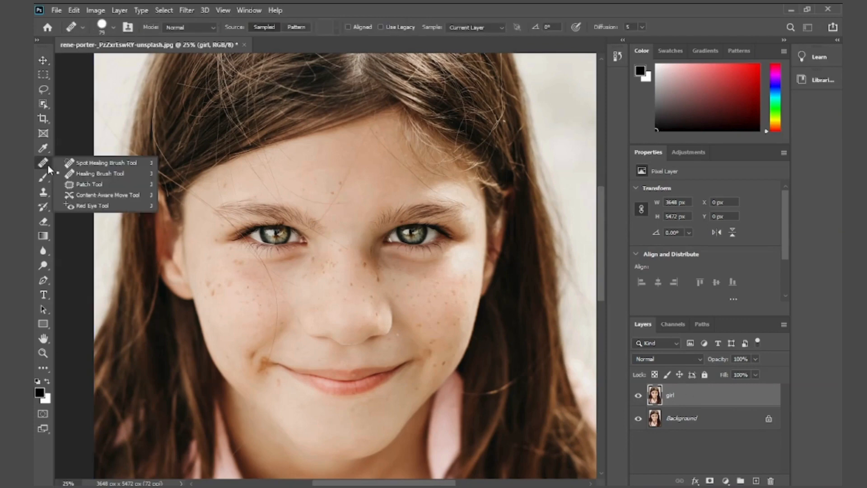
pyautogui.click(83, 174)
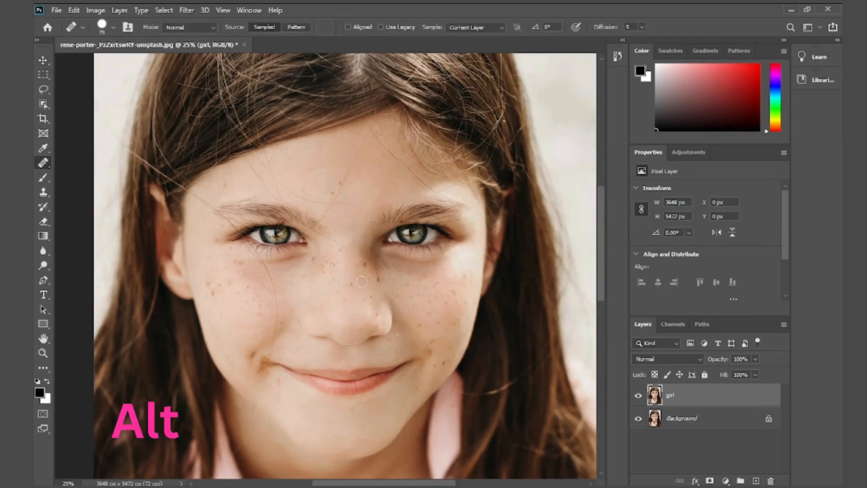
pyautogui.scroll(1, 364, 302)
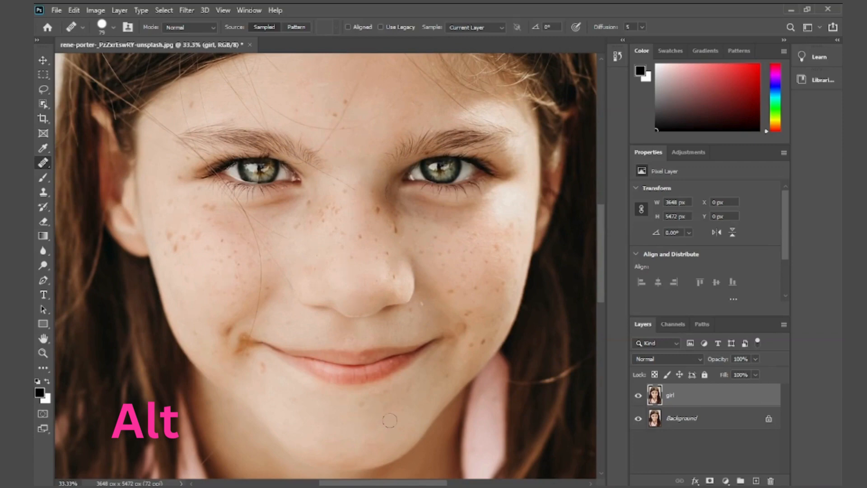
pyautogui.click(471, 346)
pyautogui.click(480, 338)
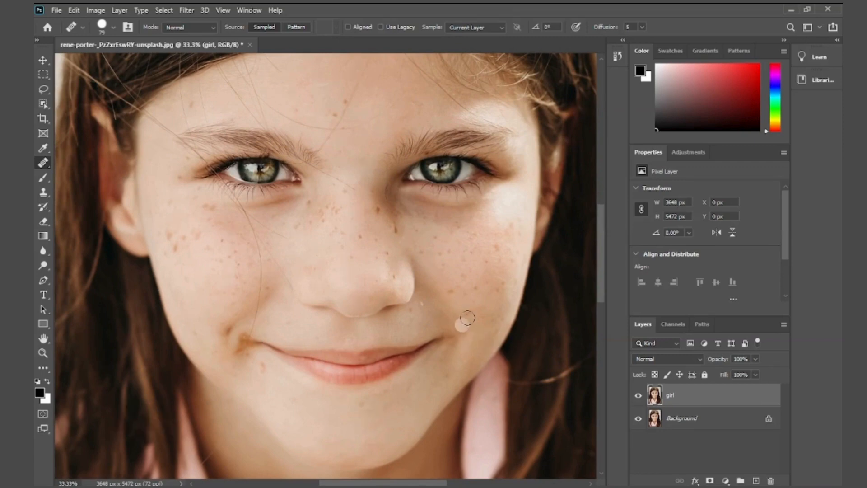
pyautogui.click(480, 239)
pyautogui.click(498, 247)
pyautogui.click(477, 254)
pyautogui.click(463, 258)
pyautogui.click(449, 252)
pyautogui.click(442, 239)
pyautogui.click(420, 251)
pyautogui.click(441, 267)
pyautogui.click(504, 286)
pyautogui.click(491, 261)
pyautogui.click(512, 261)
pyautogui.click(512, 231)
pyautogui.click(510, 319)
pyautogui.click(500, 336)
pyautogui.click(446, 378)
# Step: Heal the freckles along the nose and its bridge, including the dark spots beside it
pyautogui.click(393, 277)
pyautogui.click(388, 256)
pyautogui.click(398, 230)
pyautogui.click(386, 209)
pyautogui.click(362, 237)
pyautogui.click(372, 239)
pyautogui.click(333, 231)
pyautogui.click(321, 218)
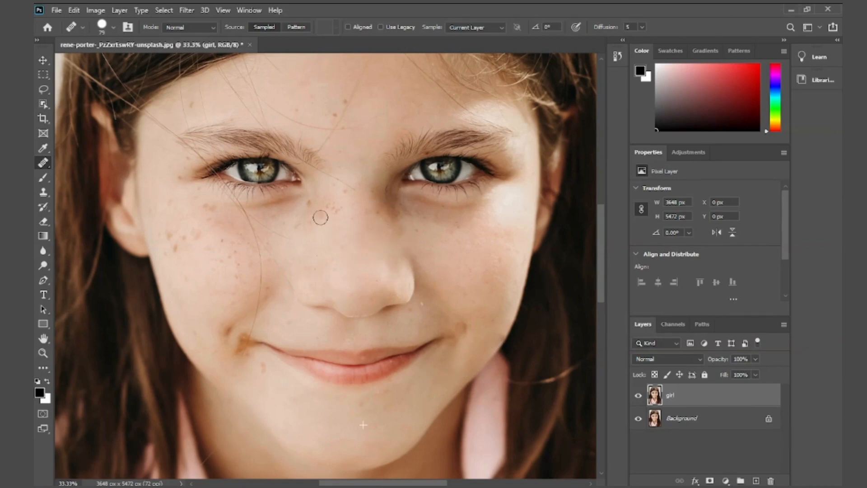
pyautogui.click(310, 203)
pyautogui.click(330, 207)
pyautogui.click(343, 192)
pyautogui.click(420, 232)
# Step: Heal the spots between the eyebrows and across the forehead
pyautogui.click(335, 113)
pyautogui.click(344, 101)
pyautogui.click(297, 110)
pyautogui.click(189, 104)
# Step: Heal the freckles on the cheek and temple at the image's left, plus the blemishes around the chin
pyautogui.click(173, 246)
pyautogui.click(163, 256)
pyautogui.click(167, 236)
pyautogui.click(184, 238)
pyautogui.click(200, 230)
pyautogui.click(207, 206)
pyautogui.click(181, 177)
pyautogui.click(171, 198)
pyautogui.click(185, 160)
pyautogui.click(157, 208)
pyautogui.click(153, 219)
pyautogui.click(213, 244)
pyautogui.click(224, 244)
pyautogui.click(231, 255)
pyautogui.click(239, 287)
pyautogui.click(235, 299)
pyautogui.click(195, 333)
pyautogui.click(262, 370)
pyautogui.click(288, 403)
pyautogui.click(275, 287)
# Step: Heal the remaining small spots beside the nose and under both eyes
pyautogui.click(398, 216)
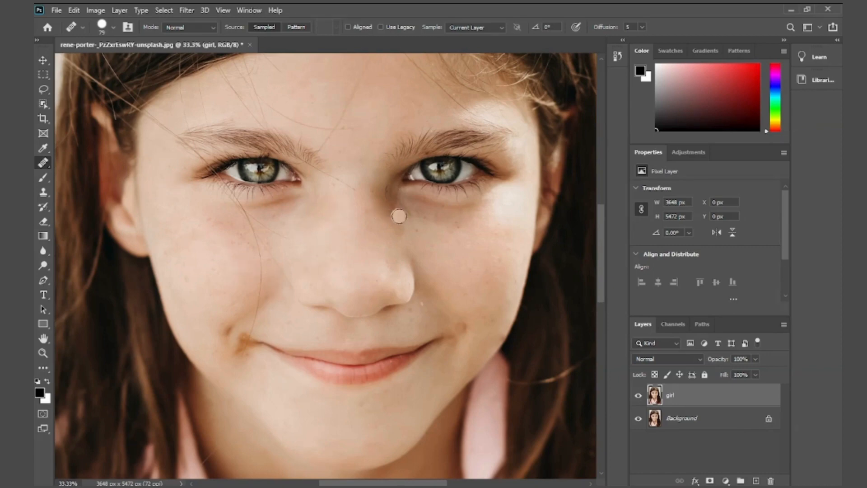
pyautogui.click(416, 231)
pyautogui.click(457, 224)
pyautogui.click(301, 214)
pyautogui.scroll(1, 332, 190)
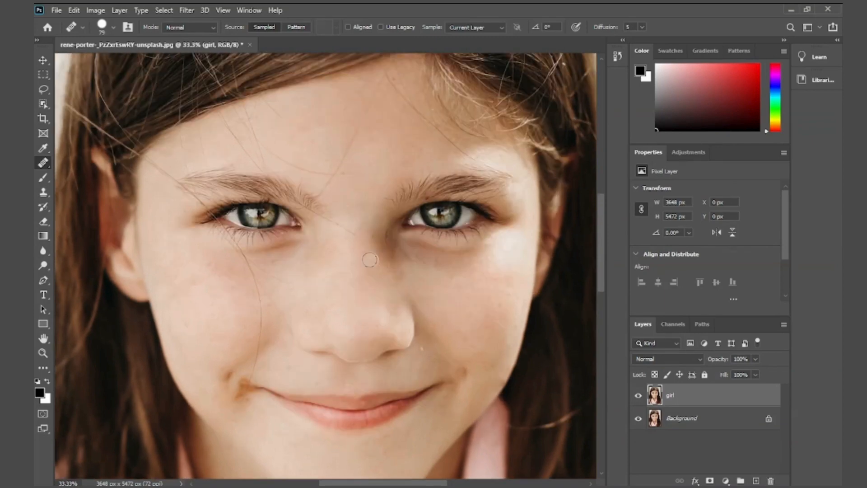
pyautogui.scroll(-2, 506, 248)
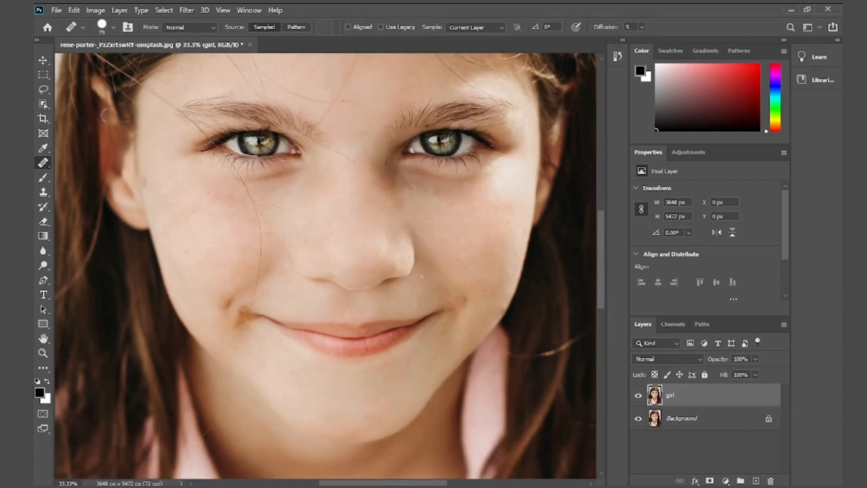
# Step: Duplicate the girl layer and rename the copy face soft
pyautogui.click(43, 60)
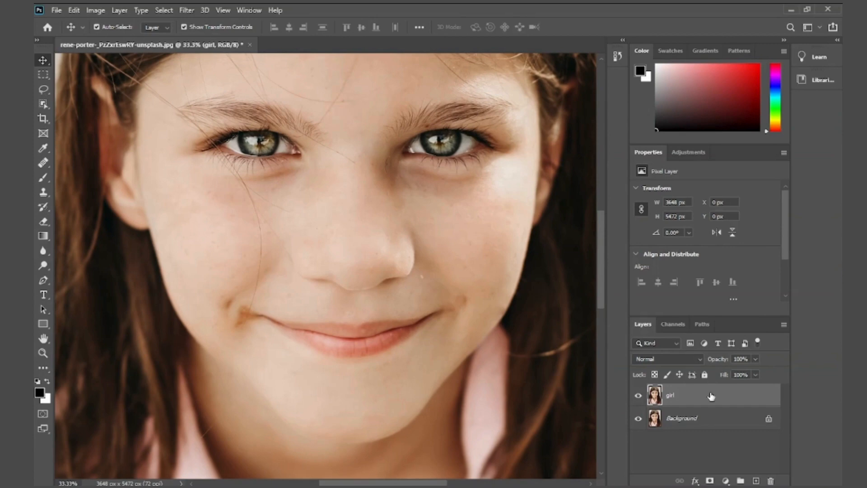
pyautogui.moveTo(714, 398); pyautogui.dragTo(757, 481)
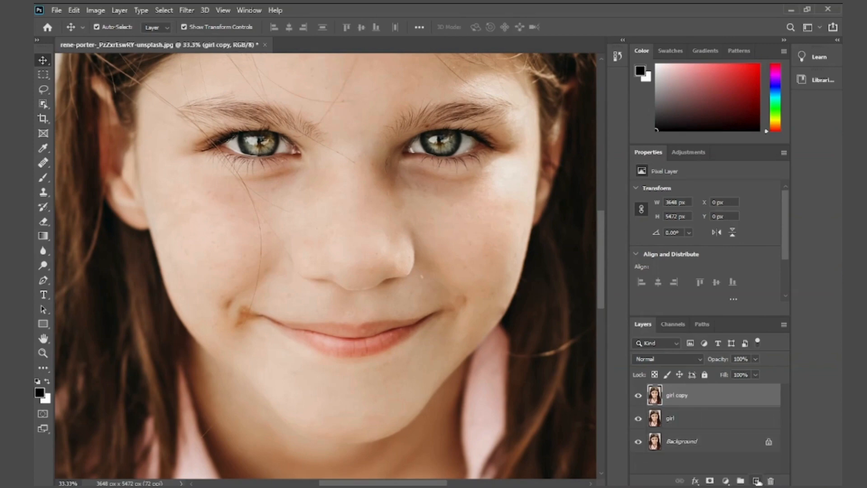
pyautogui.doubleClick(691, 397)
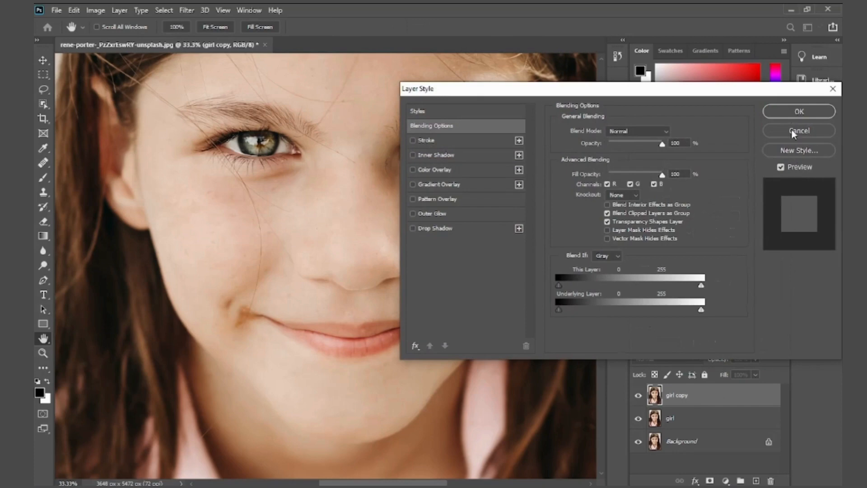
pyautogui.click(791, 130)
pyautogui.doubleClick(682, 395)
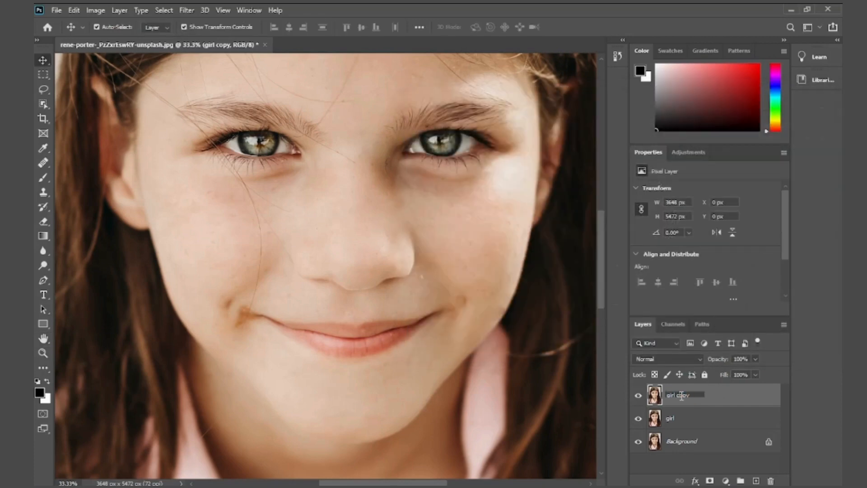
pyautogui.moveTo(691, 397); pyautogui.dragTo(670, 399)
pyautogui.press('BackSpace')
pyautogui.press('Return')
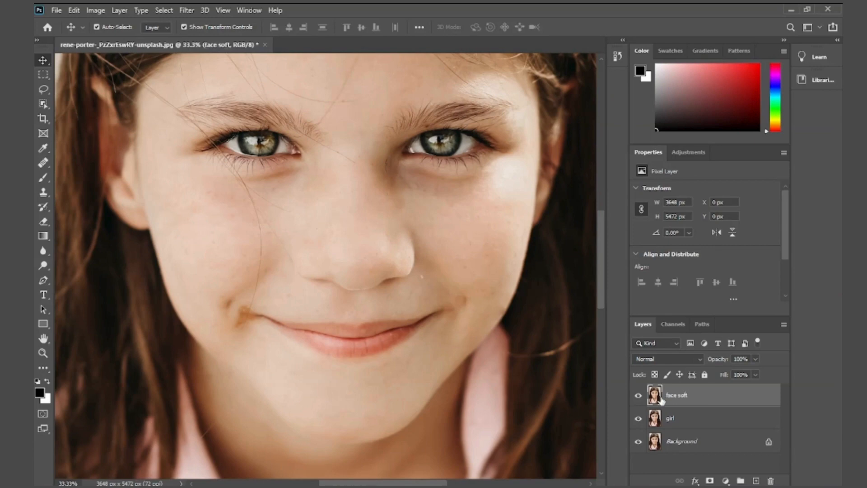
# Step: Convert the face soft layer to a smart object and set its blend mode to Vivid Light
pyautogui.rightClick(687, 402)
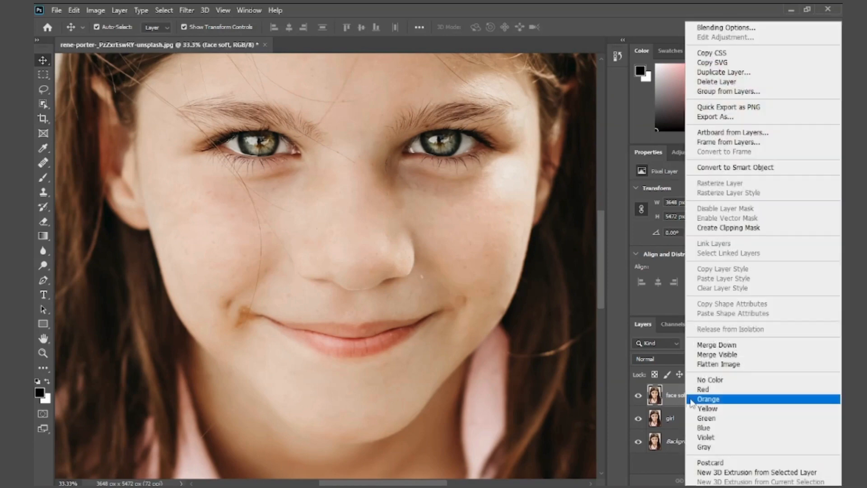
pyautogui.click(709, 172)
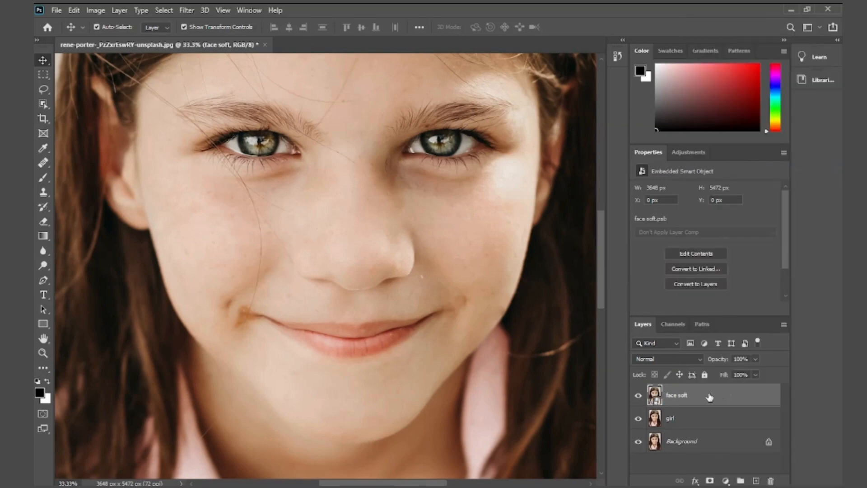
pyautogui.click(669, 359)
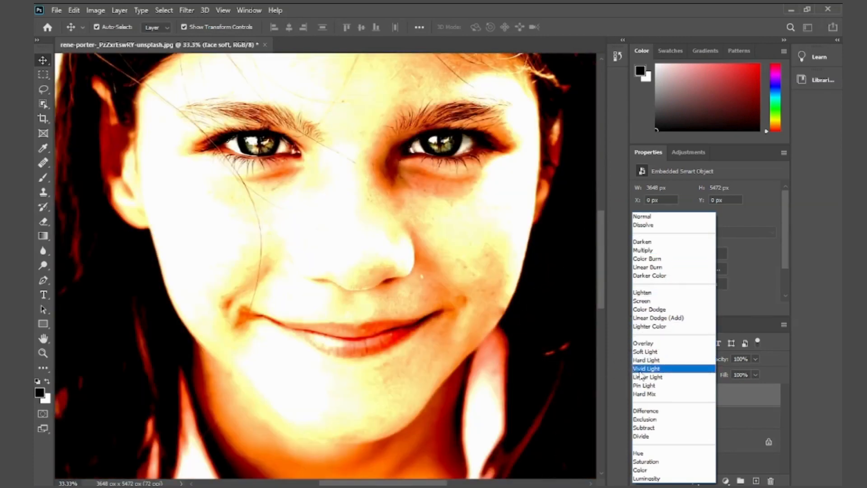
pyautogui.click(646, 369)
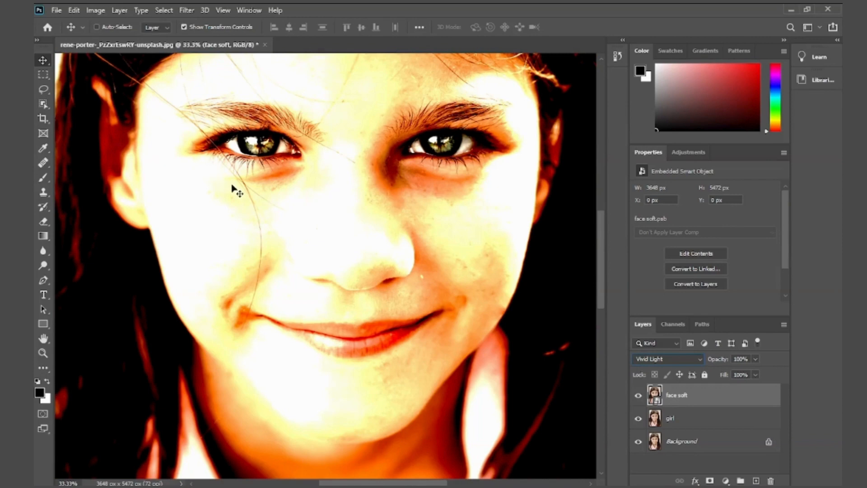
# Step: Apply an Invert adjustment to the face soft smart object
pyautogui.hotkey('ctrl', '-')
pyautogui.hotkey('ctrl', '-')
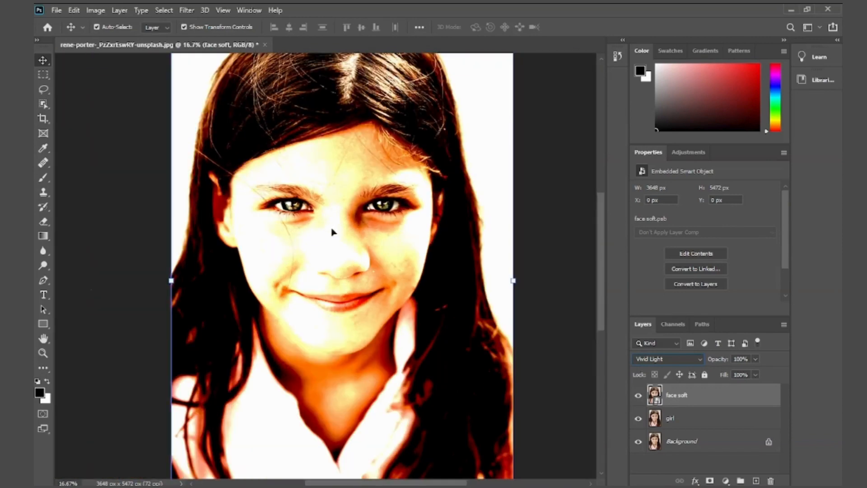
pyautogui.click(96, 11)
pyautogui.moveTo(149, 41)
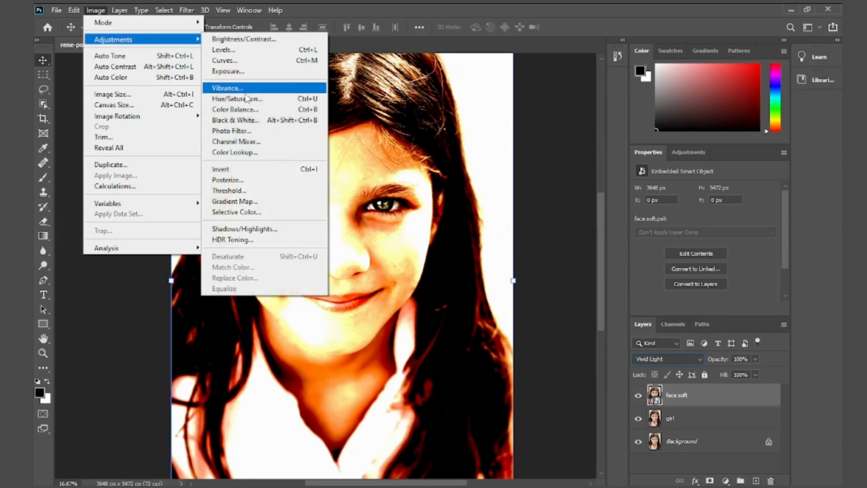
pyautogui.click(253, 170)
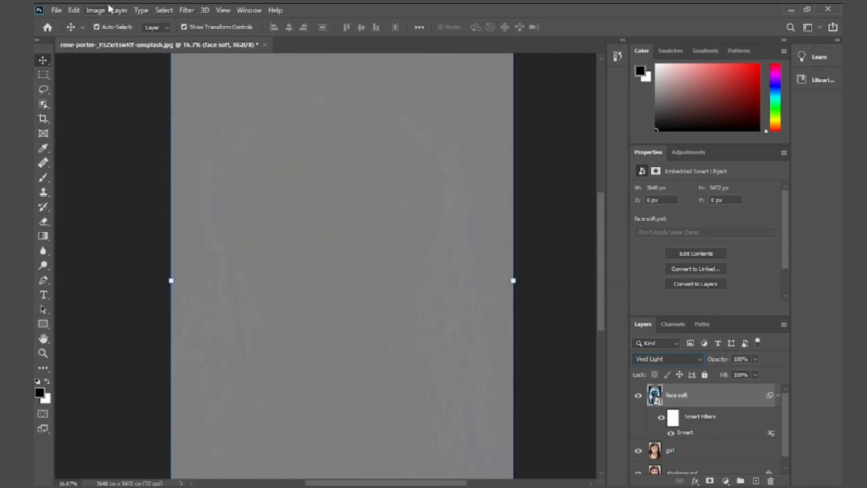
# Step: Apply a High Pass filter with a radius of 23.5 pixels to the face soft layer
pyautogui.click(187, 10)
pyautogui.moveTo(213, 233)
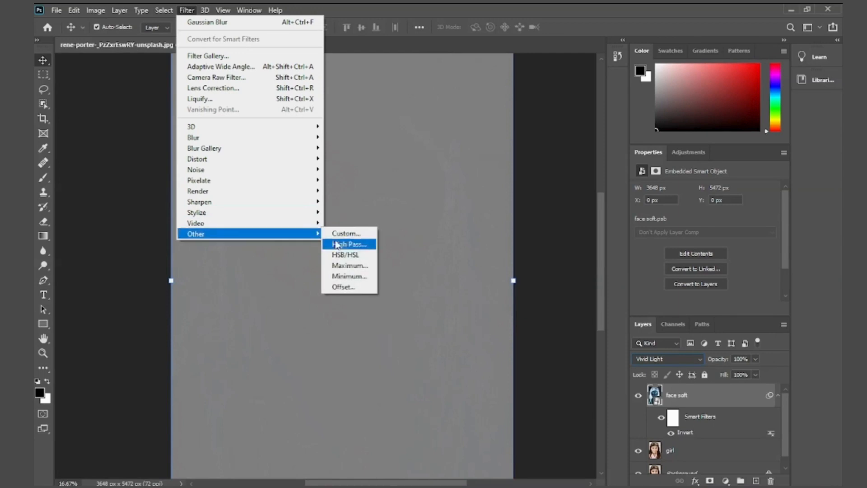
pyautogui.click(348, 244)
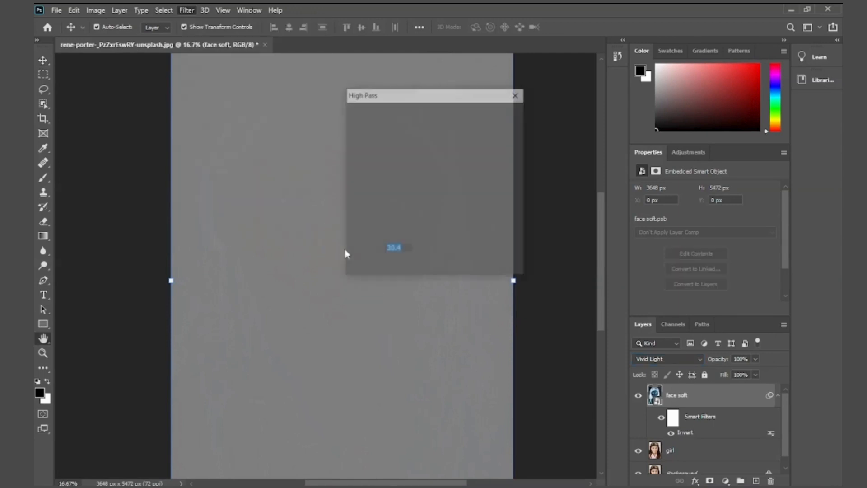
pyautogui.moveTo(407, 270); pyautogui.dragTo(404, 270)
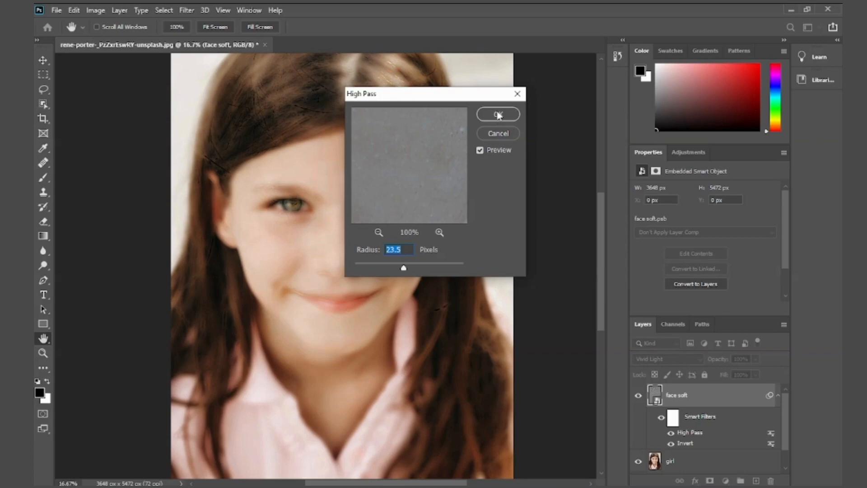
pyautogui.click(498, 115)
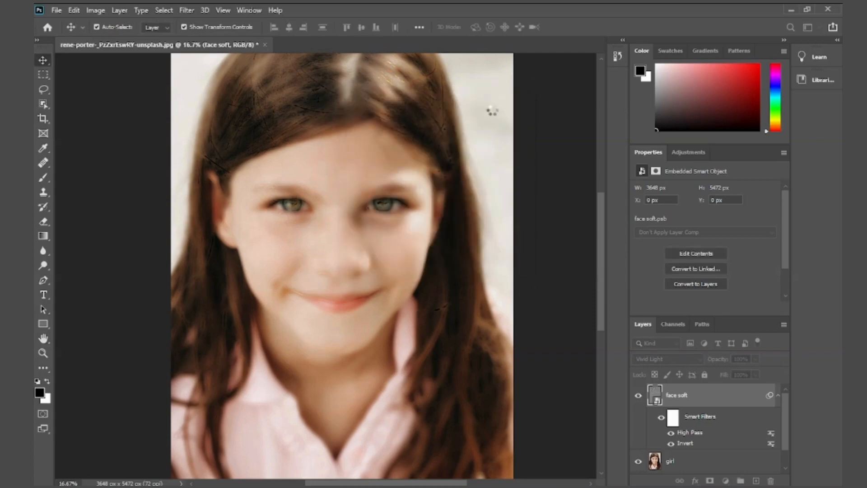
# Step: Apply a Gaussian Blur with a radius of 9.6 pixels to the face soft layer
pyautogui.click(188, 11)
pyautogui.moveTo(204, 139)
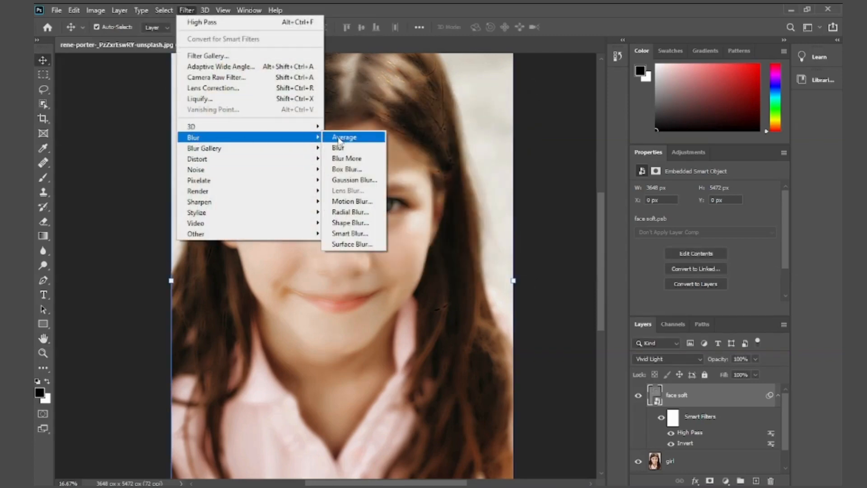
pyautogui.click(355, 179)
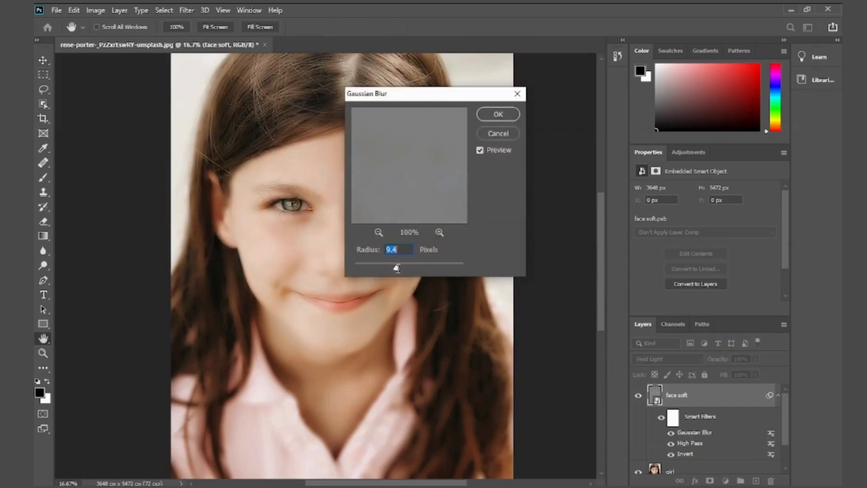
pyautogui.moveTo(397, 270); pyautogui.dragTo(397, 269)
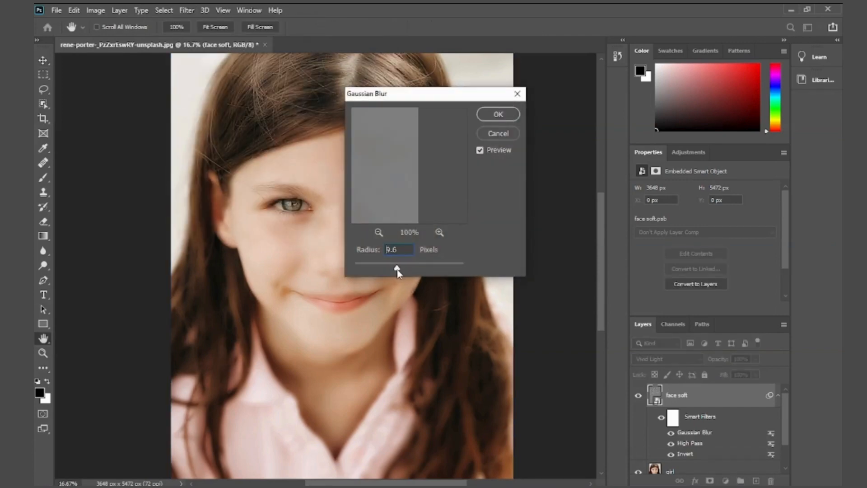
pyautogui.click(500, 117)
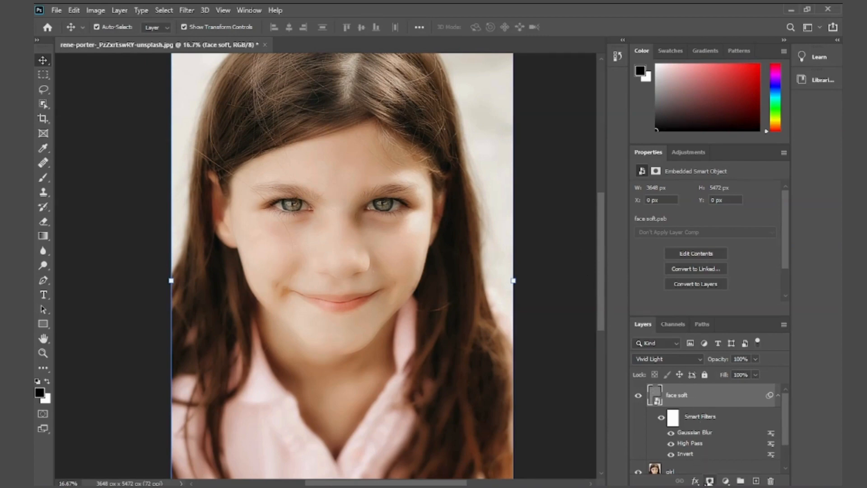
# Step: Add a layer mask to the face soft layer and invert it to black
pyautogui.click(710, 481)
pyautogui.hotkey('ctrl', 'i')
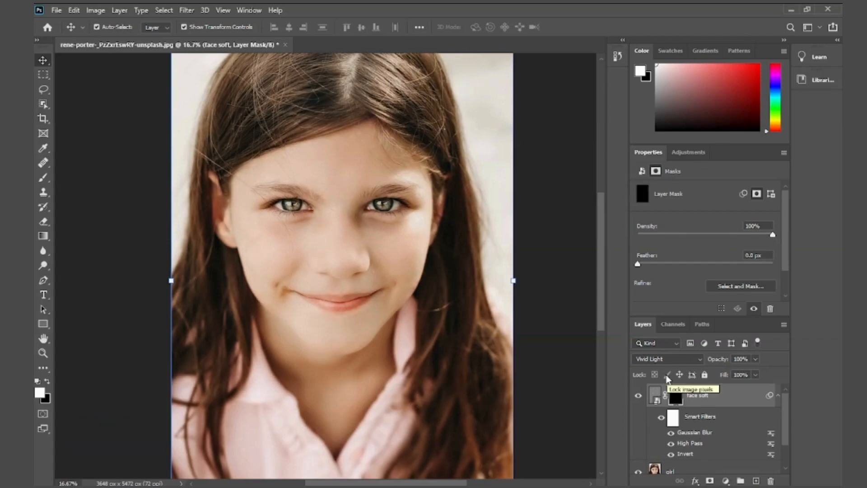
# Step: Paint white on the face soft mask with a 146 px soft brush to reveal the smoothing over the facial skin
pyautogui.click(42, 181)
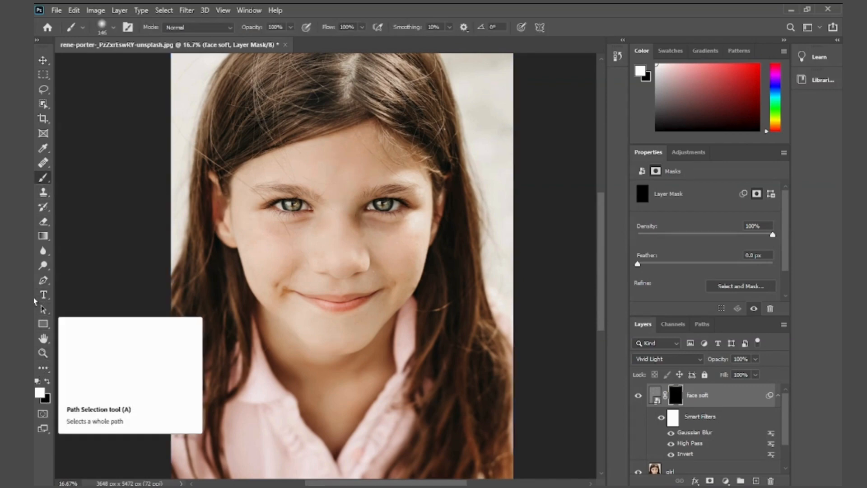
pyautogui.click(46, 383)
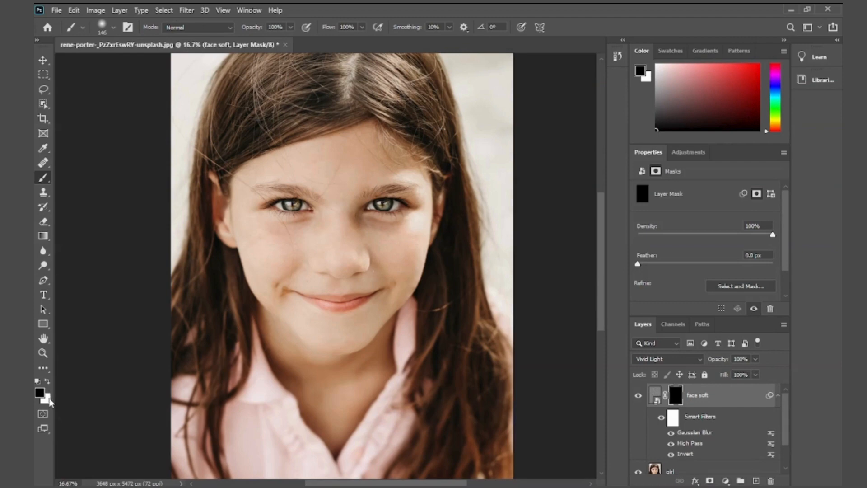
pyautogui.click(46, 383)
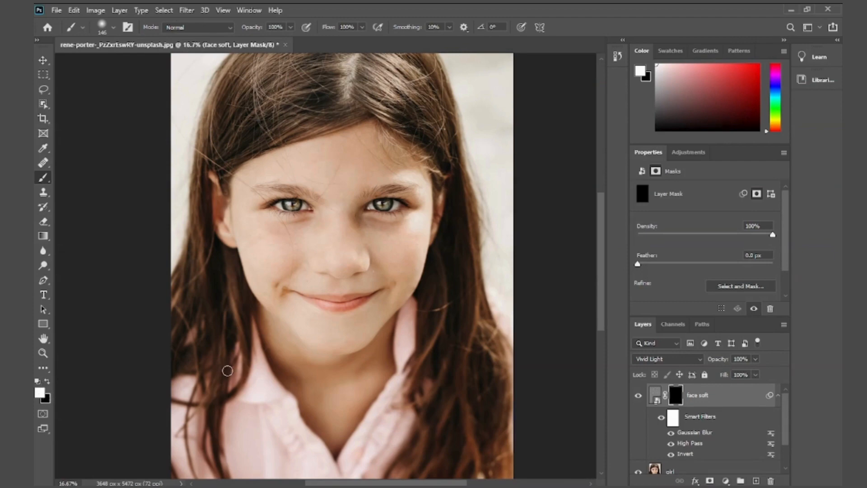
pyautogui.hotkey('ctrl', '+')
pyautogui.hotkey('ctrl', '+')
pyautogui.scroll(3, 283, 355)
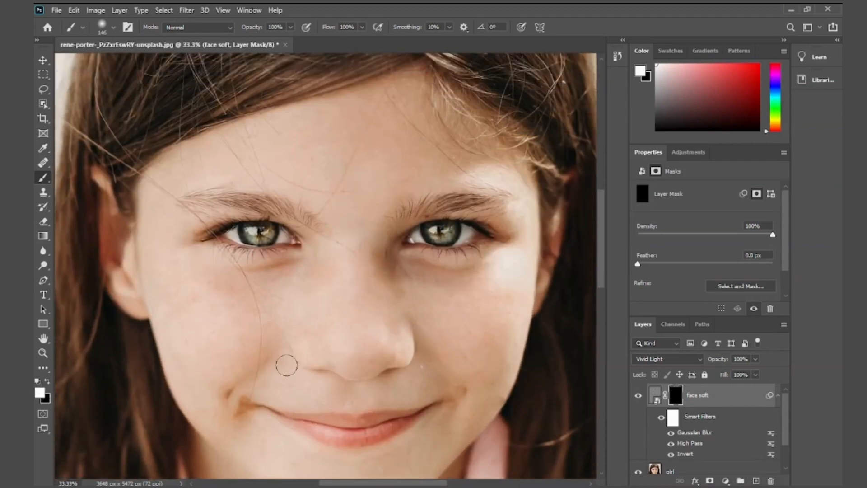
pyautogui.moveTo(178, 371)
pyautogui.mouseDown()
pyautogui.moveTo(215, 411)
pyautogui.moveTo(202, 400)
pyautogui.moveTo(205, 442)
pyautogui.mouseUp()
pyautogui.scroll(-1, 340, 413)
pyautogui.scroll(-2, 339, 414)
pyautogui.moveTo(391, 282); pyautogui.dragTo(384, 287)
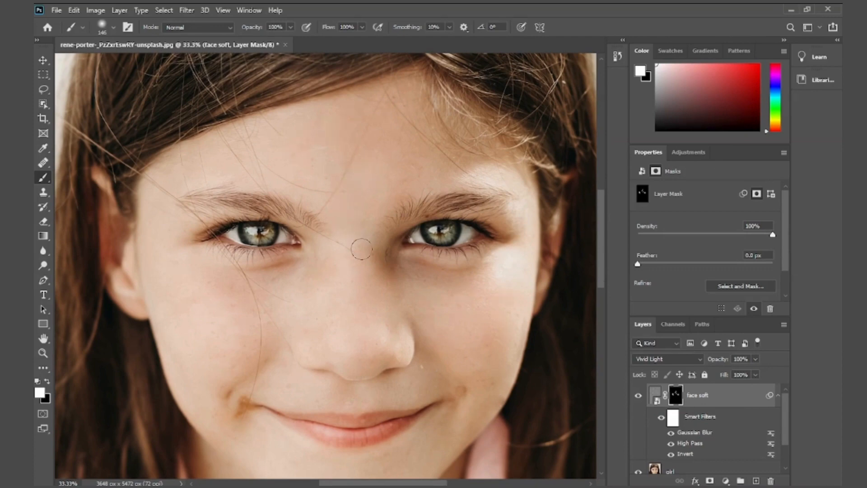
pyautogui.scroll(-5, 320, 337)
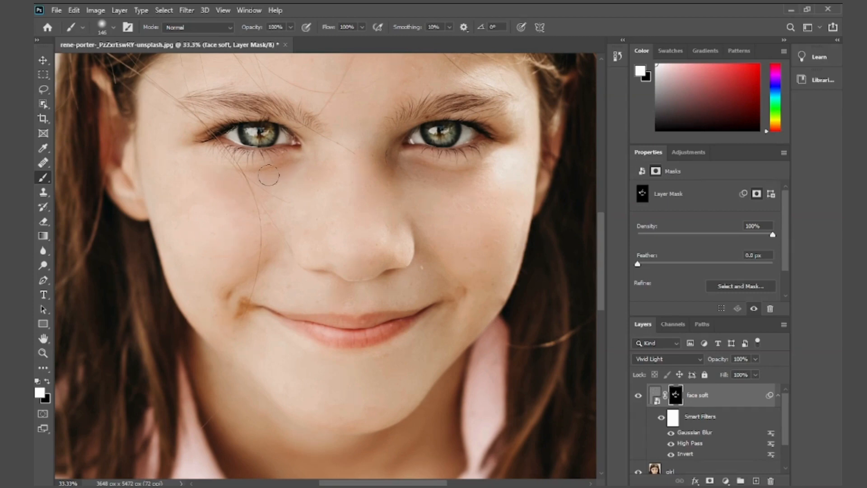
pyautogui.scroll(1, 197, 225)
# Step: Reduce the brush size to 45 px and paint the smaller skin areas around the nose and mouth on the mask
pyautogui.click(113, 28)
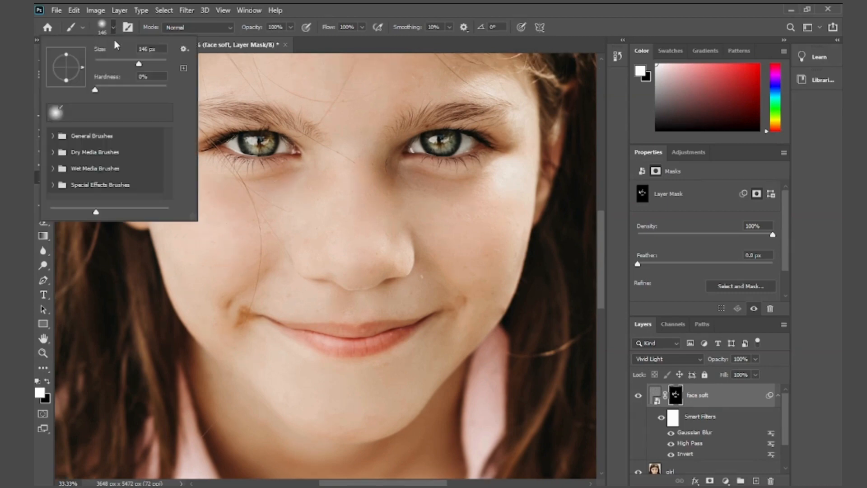
pyautogui.moveTo(139, 65); pyautogui.dragTo(110, 65)
pyautogui.click(270, 246)
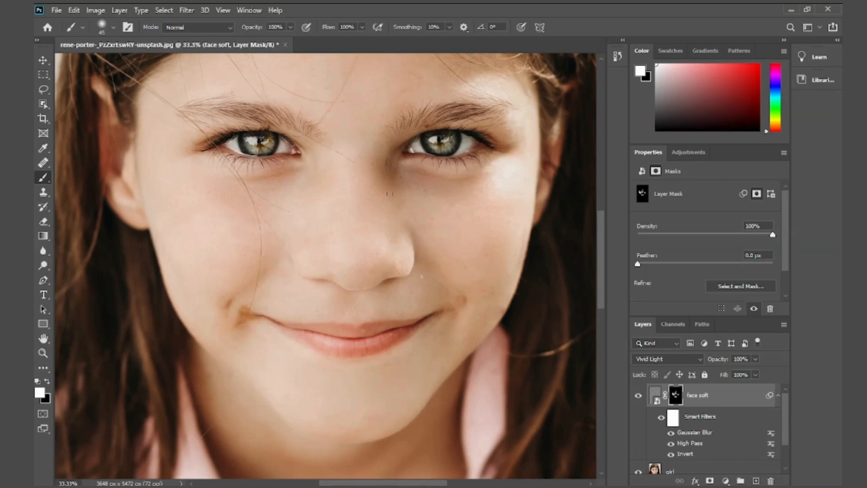
pyautogui.moveTo(478, 256); pyautogui.dragTo(335, 205)
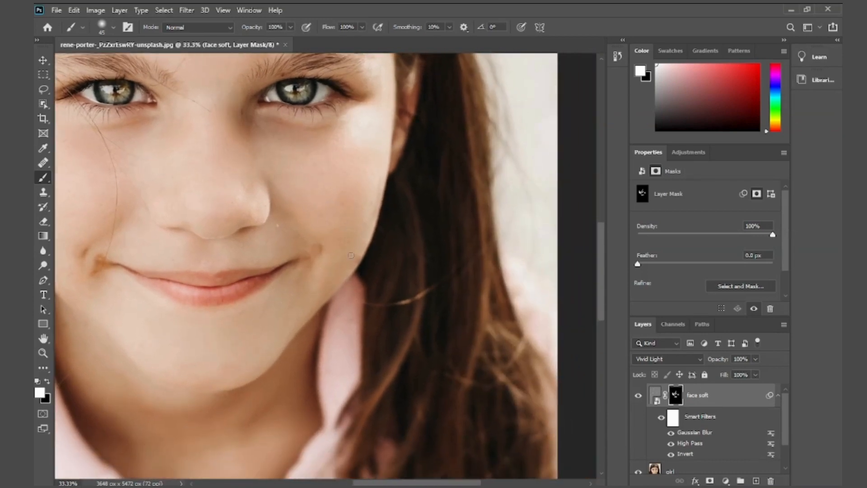
pyautogui.scroll(5, 340, 153)
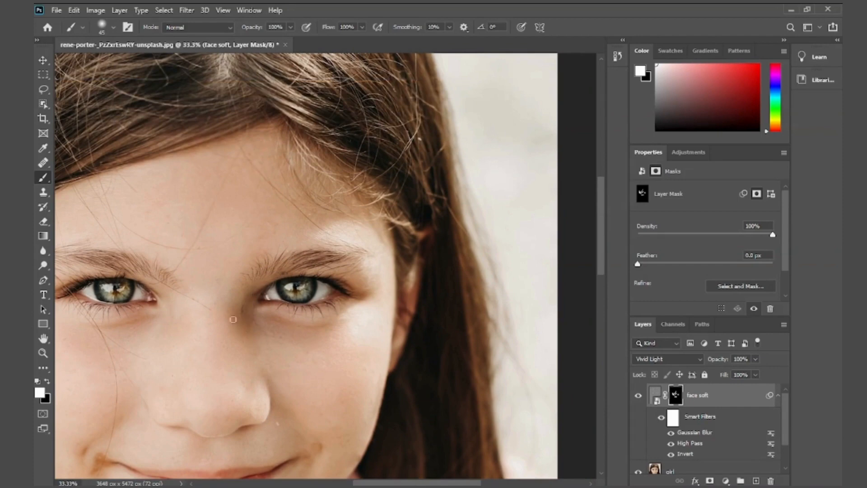
pyautogui.hotkey('ctrl', '-')
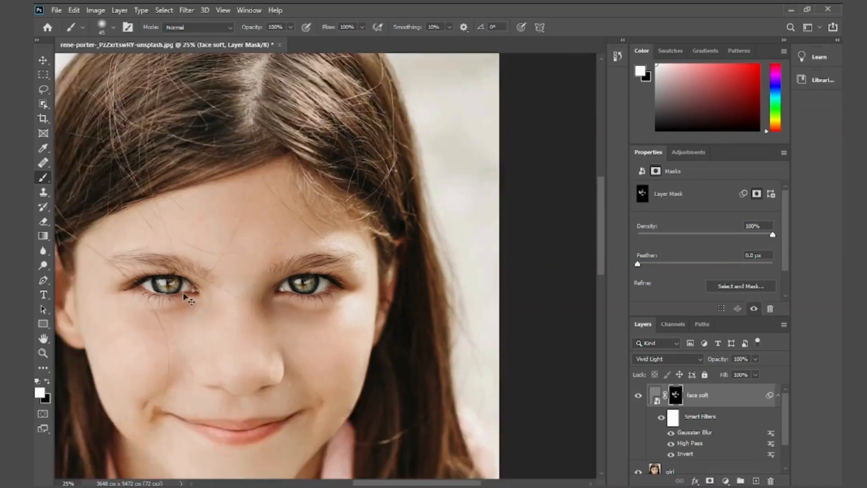
# Step: Switch to the Move tool and deselect the face soft layer
pyautogui.click(43, 60)
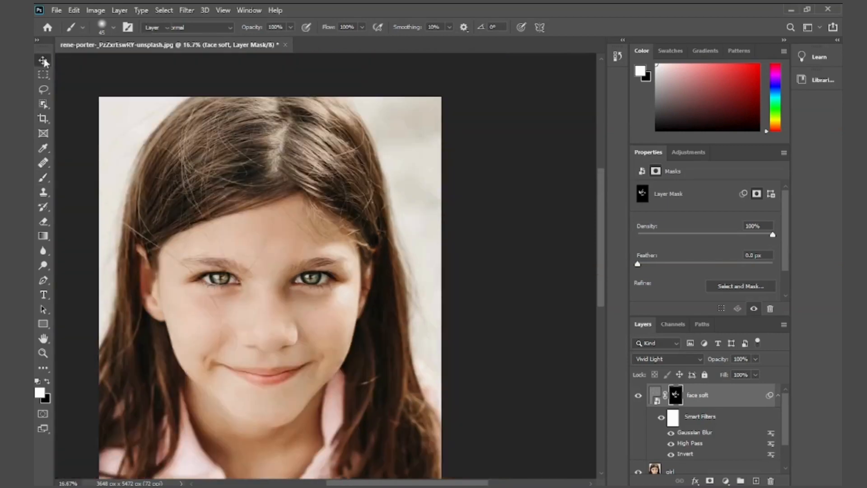
pyautogui.moveTo(234, 299); pyautogui.dragTo(299, 277)
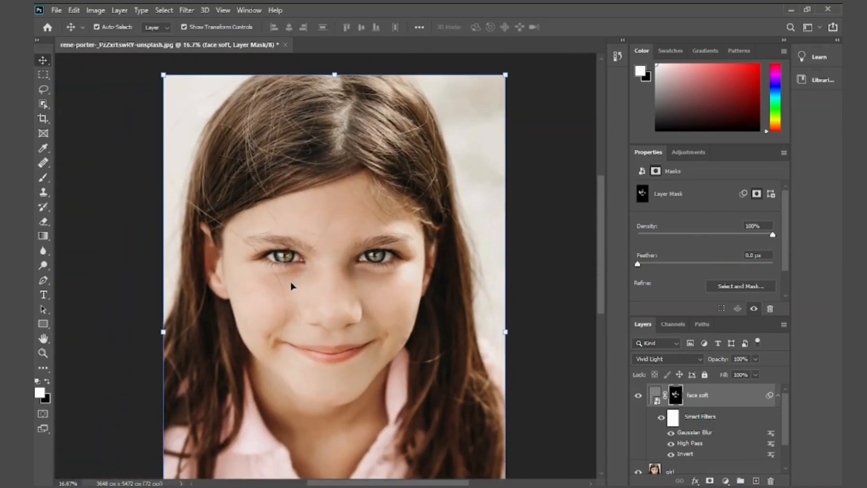
pyautogui.hotkey('ctrl', '-')
pyautogui.click(470, 262)
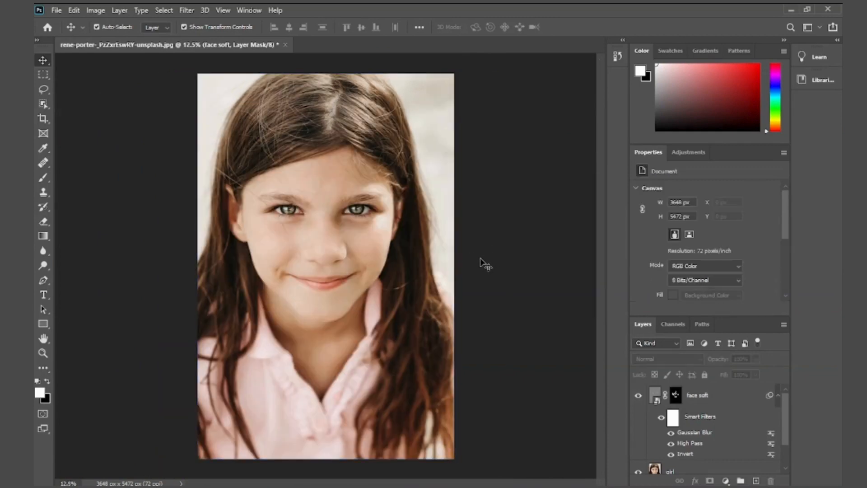
# Step: Compare the portrait before and after retouching by toggling the visibility of the face soft and girl layers
pyautogui.hotkey('ctrl', '+')
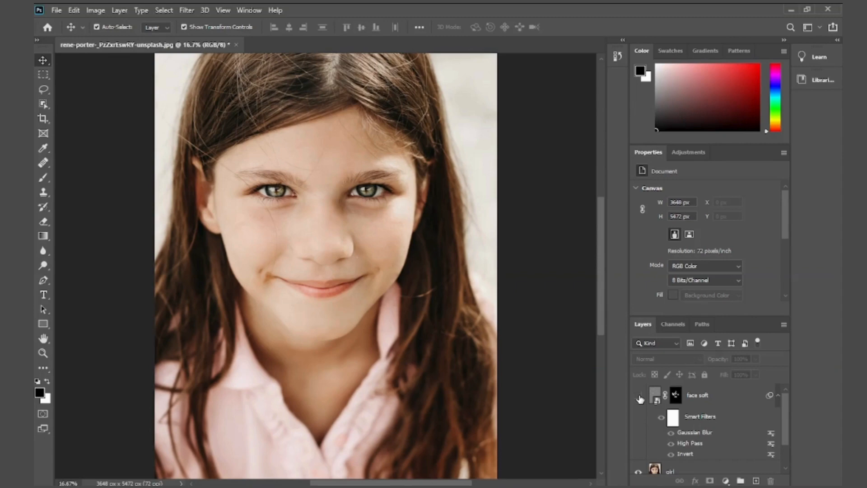
pyautogui.click(639, 395)
pyautogui.scroll(-2, 642, 399)
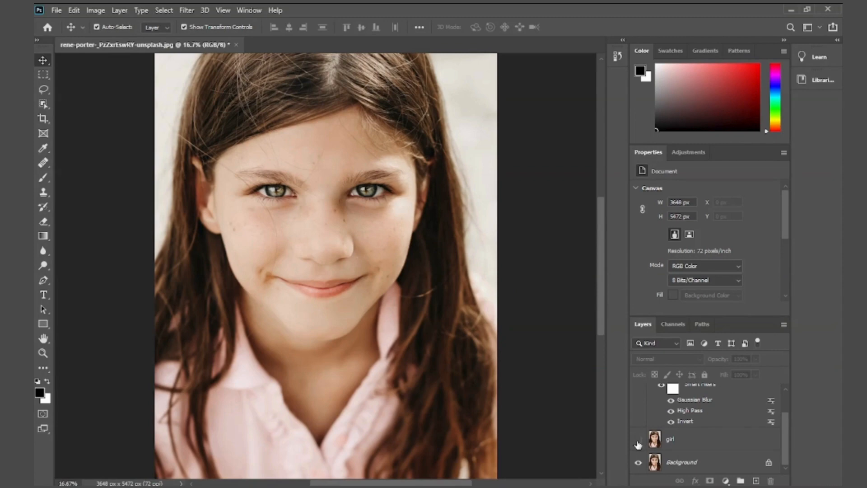
pyautogui.hotkey('ctrl', '+')
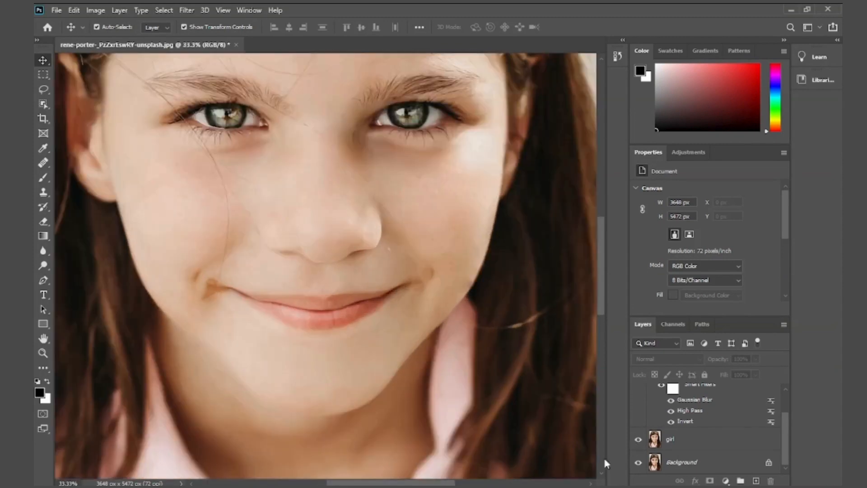
pyautogui.scroll(4, 356, 411)
pyautogui.click(638, 440)
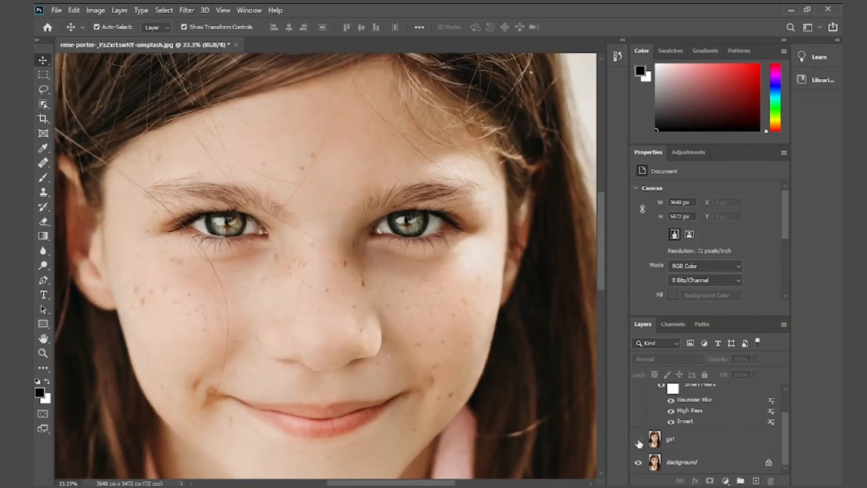
pyautogui.click(639, 441)
pyautogui.click(638, 441)
pyautogui.click(638, 441)
pyautogui.click(638, 441)
pyautogui.click(638, 442)
pyautogui.click(638, 441)
pyautogui.click(638, 441)
pyautogui.click(638, 441)
pyautogui.press('ctrl')
pyautogui.hotkey('ctrl', '-')
pyautogui.hotkey('ctrl', '-')
pyautogui.scroll(2, 661, 399)
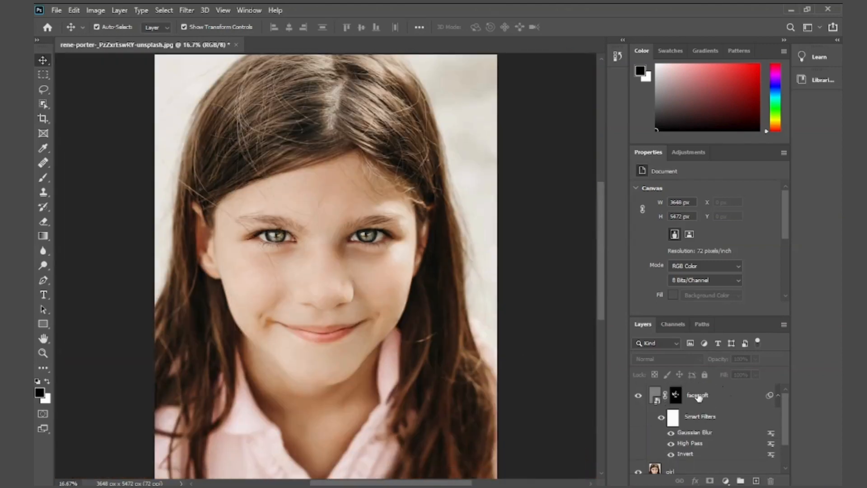
# Step: Stamp all visible layers into a new layer above face soft and convert it to a smart object
pyautogui.press('ctrl')
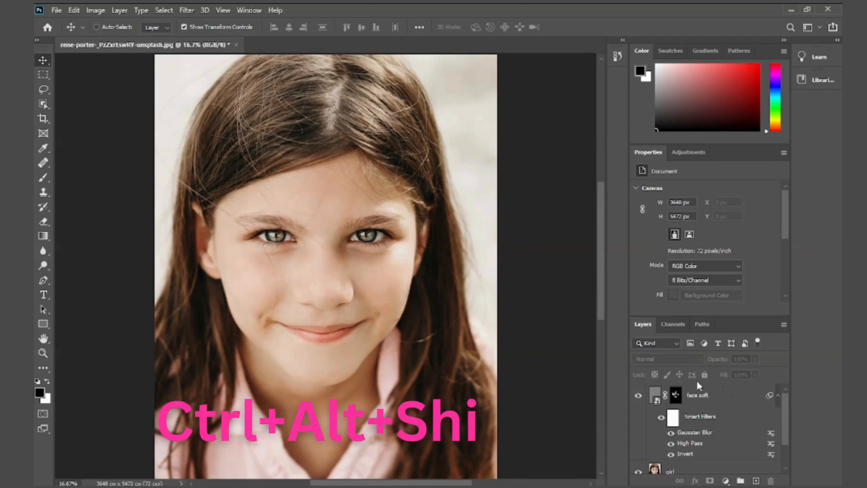
pyautogui.hotkey('ctrl', 'alt', 'shift', 'e')
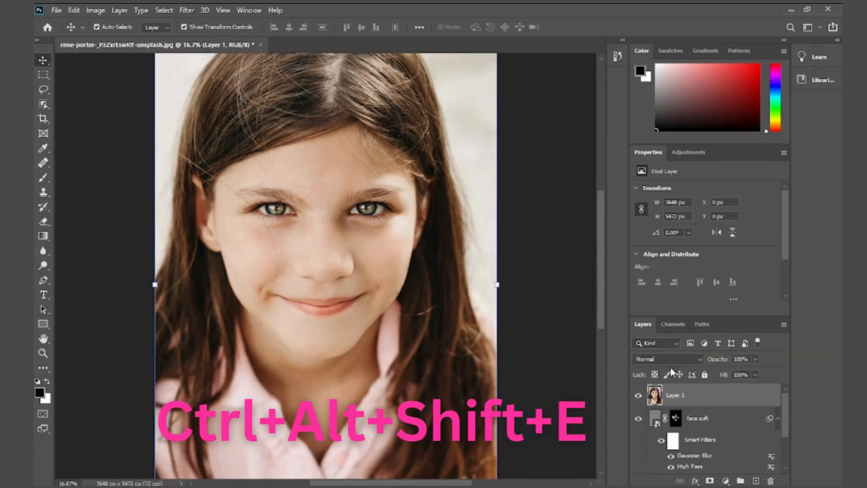
pyautogui.rightClick(672, 399)
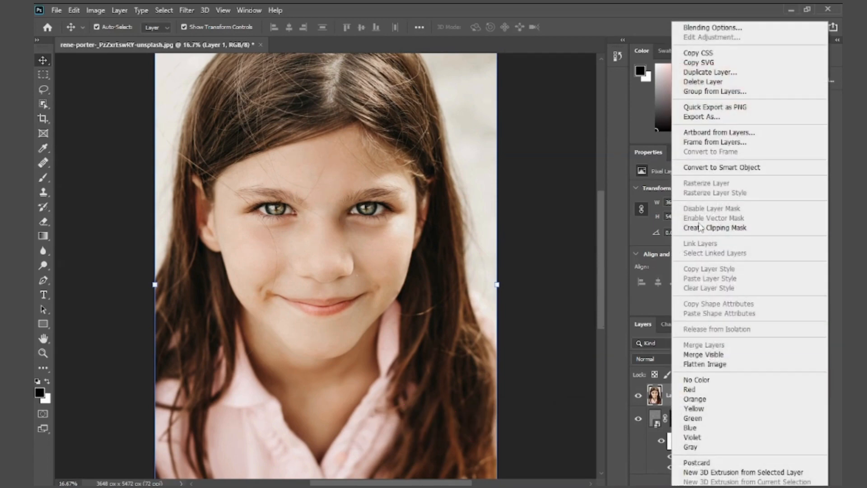
pyautogui.click(701, 168)
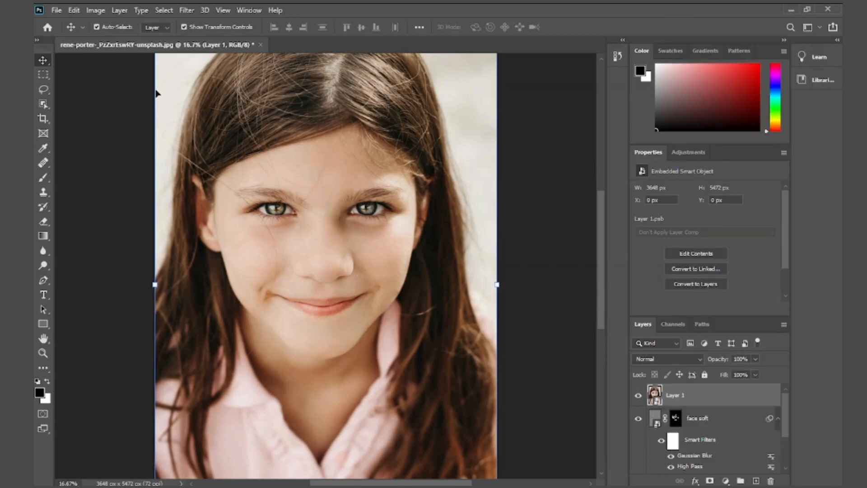
# Step: Apply a Camera Raw Filter to the stamped smart object with Shadows +10, Whites +30 and Blacks -6
pyautogui.scroll(2, 203, 82)
pyautogui.click(95, 11)
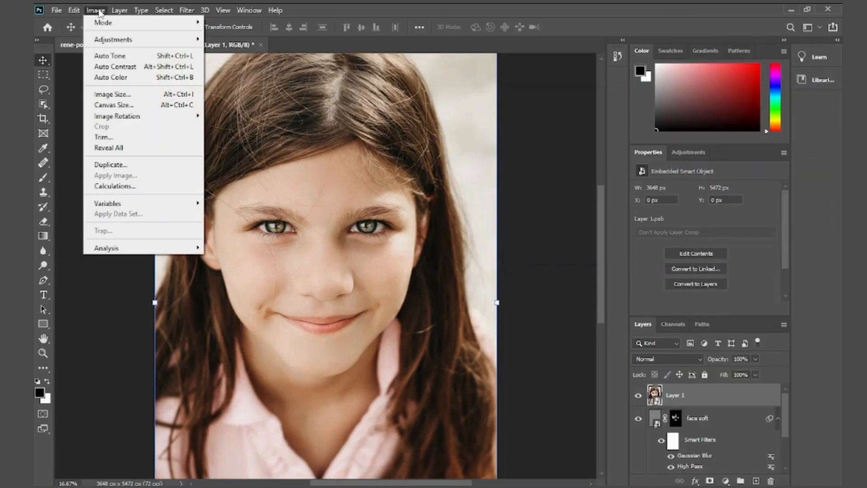
pyautogui.moveTo(181, 11)
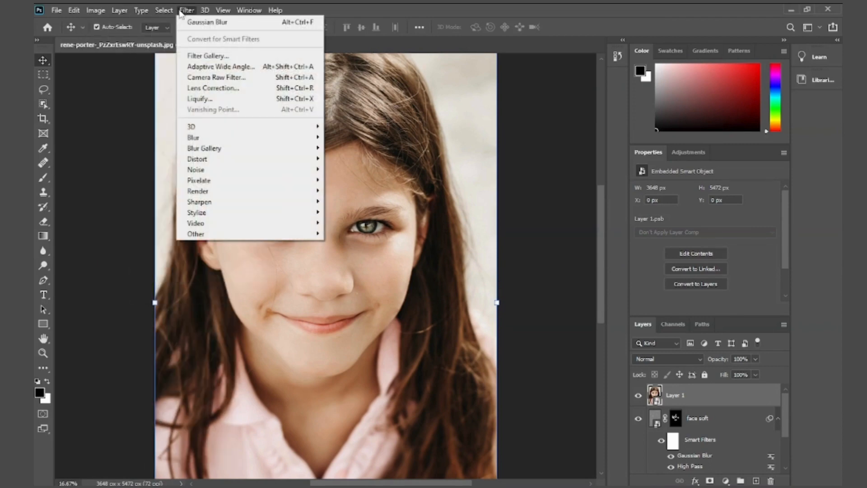
pyautogui.click(182, 10)
pyautogui.click(184, 10)
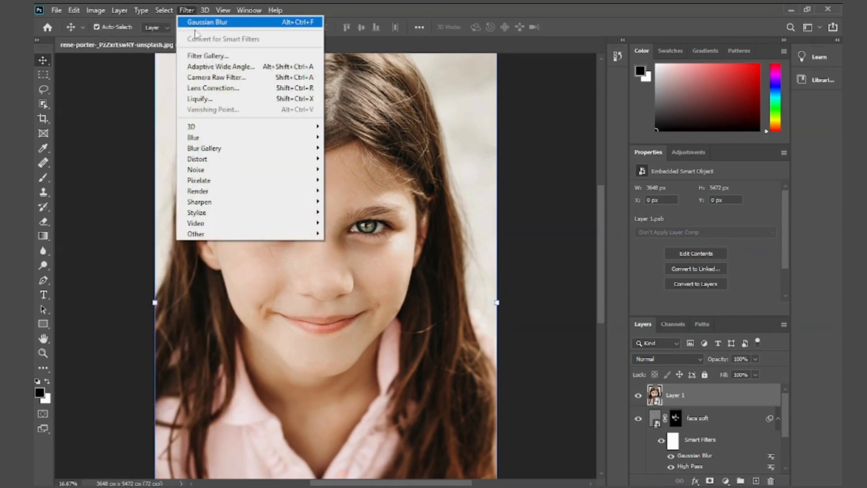
pyautogui.click(220, 79)
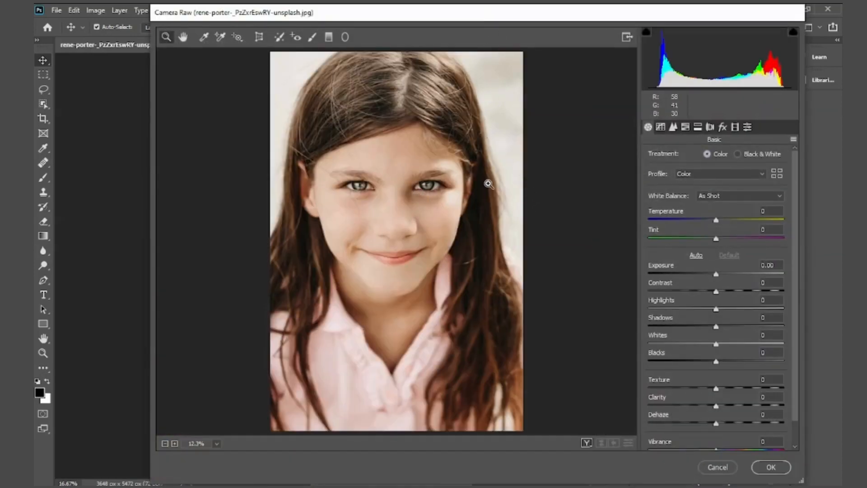
pyautogui.moveTo(498, 15); pyautogui.dragTo(419, 26)
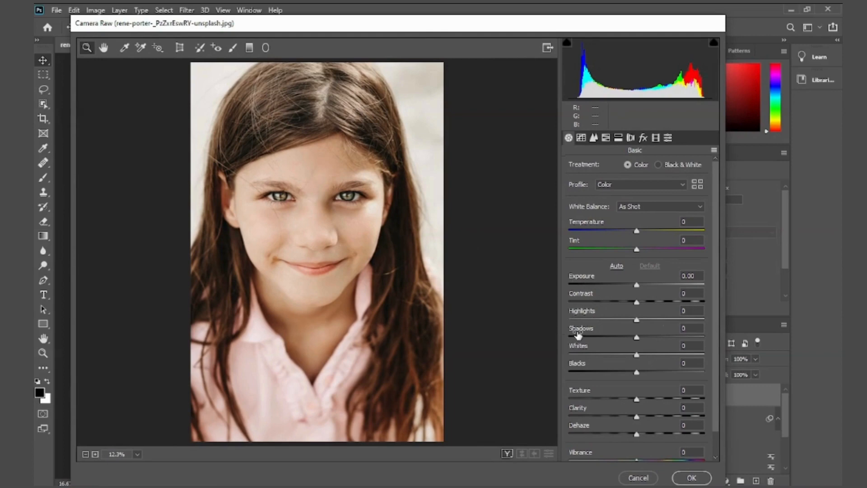
pyautogui.moveTo(636, 337); pyautogui.dragTo(657, 358)
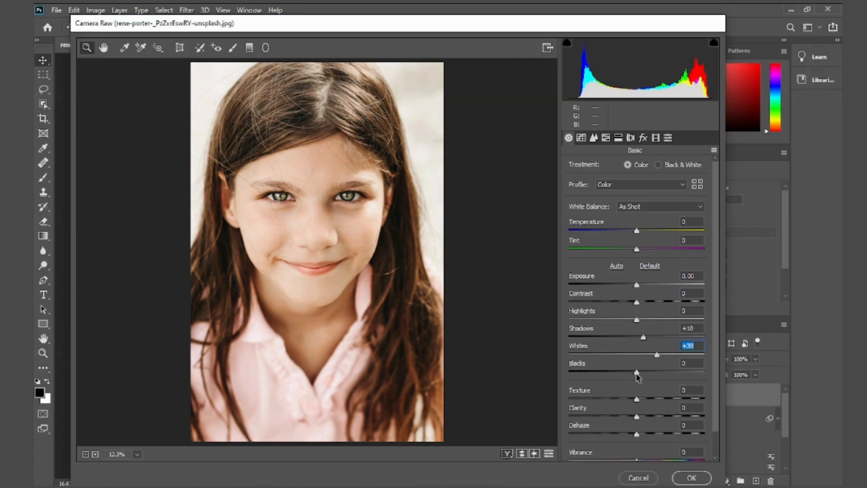
pyautogui.moveTo(638, 376)
pyautogui.mouseDown()
pyautogui.moveTo(651, 375)
pyautogui.moveTo(633, 373)
pyautogui.mouseUp()
pyautogui.scroll(-1, 630, 370)
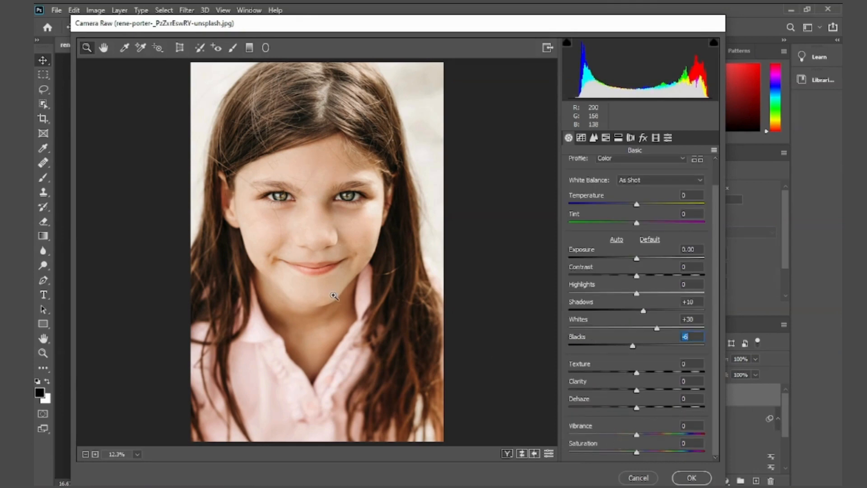
pyautogui.click(692, 477)
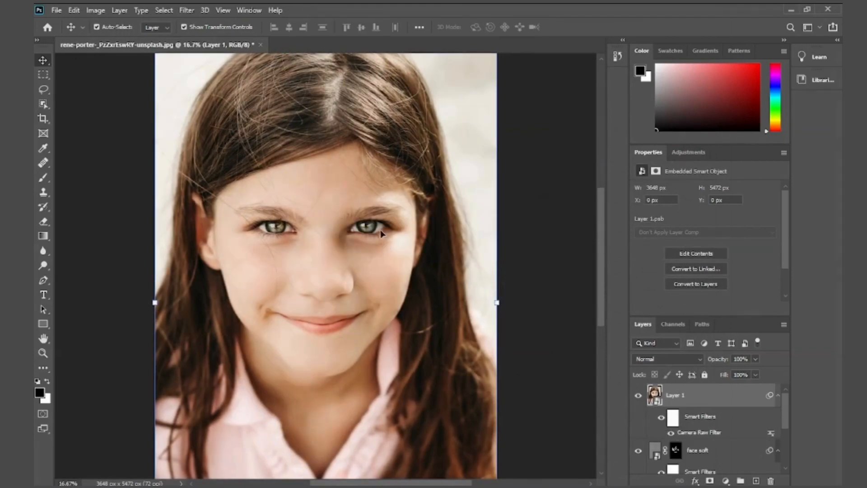
# Step: Toggle the visibility of Layer 1 to compare the Camera Raw adjustment, and examine the retouched face up close
pyautogui.scroll(-3, 642, 452)
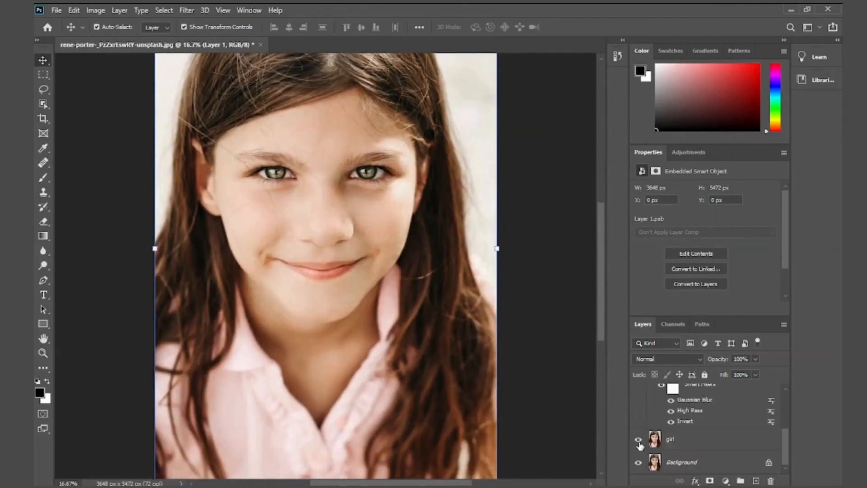
pyautogui.scroll(3, 639, 438)
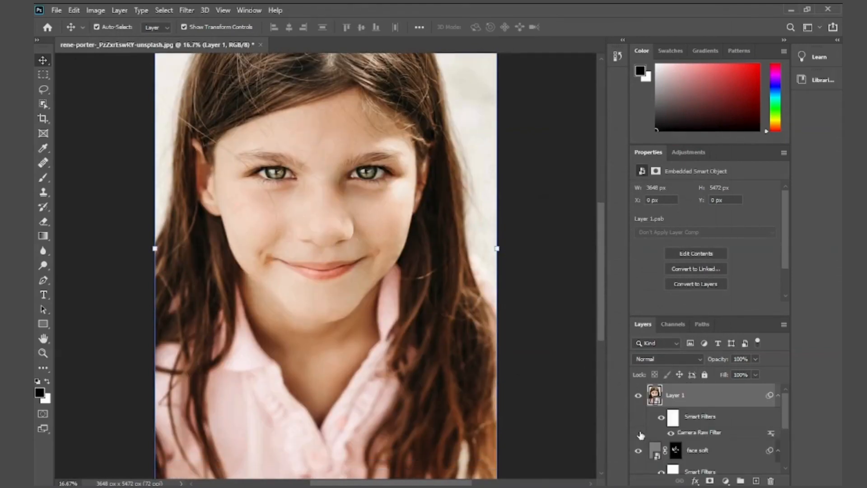
pyautogui.click(638, 397)
pyautogui.scroll(-3, 642, 448)
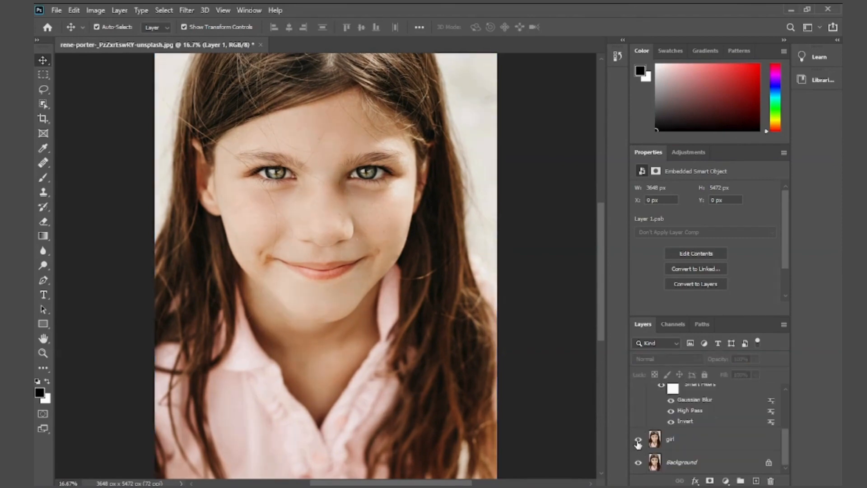
pyautogui.scroll(3, 638, 409)
pyautogui.click(638, 396)
pyautogui.scroll(3, 335, 334)
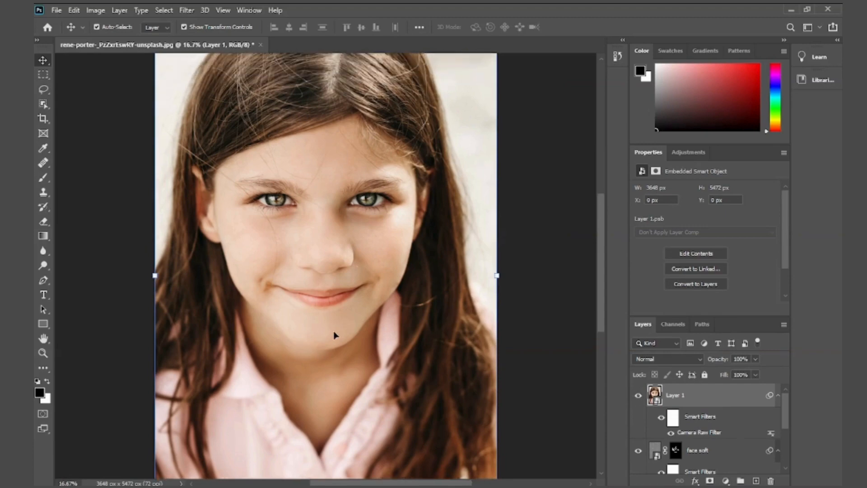
pyautogui.press('ctrl')
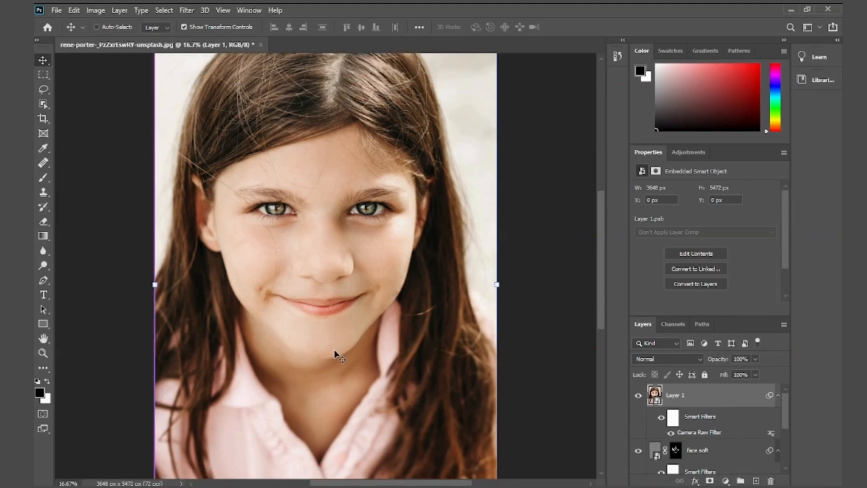
pyautogui.scroll(-1, 335, 354)
pyautogui.scroll(2, 339, 352)
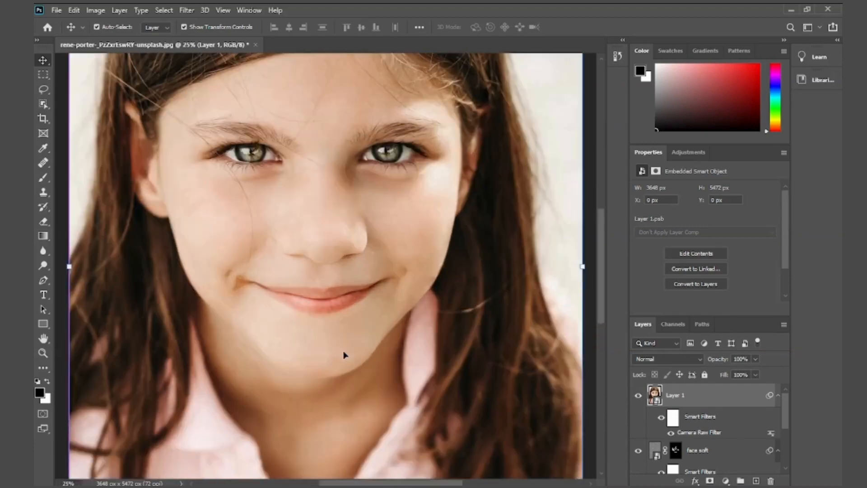
pyautogui.scroll(2, 347, 352)
pyautogui.press('space')
pyautogui.moveTo(327, 174); pyautogui.dragTo(339, 195)
pyautogui.scroll(-1, 340, 220)
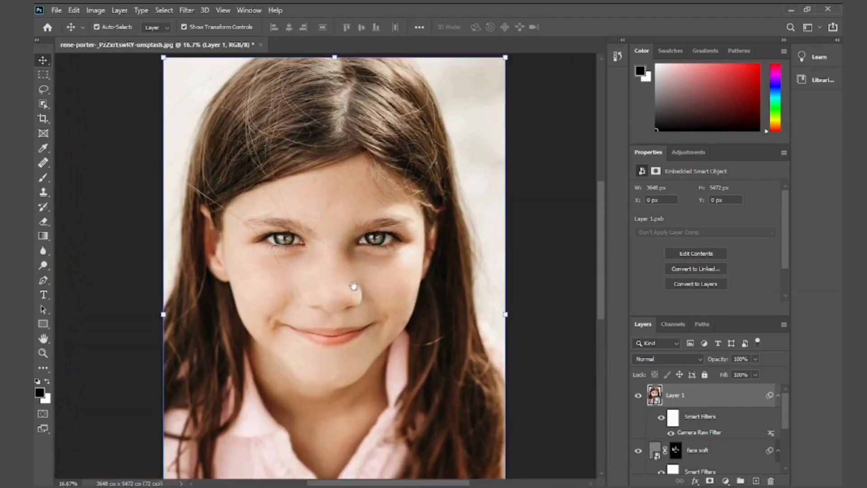